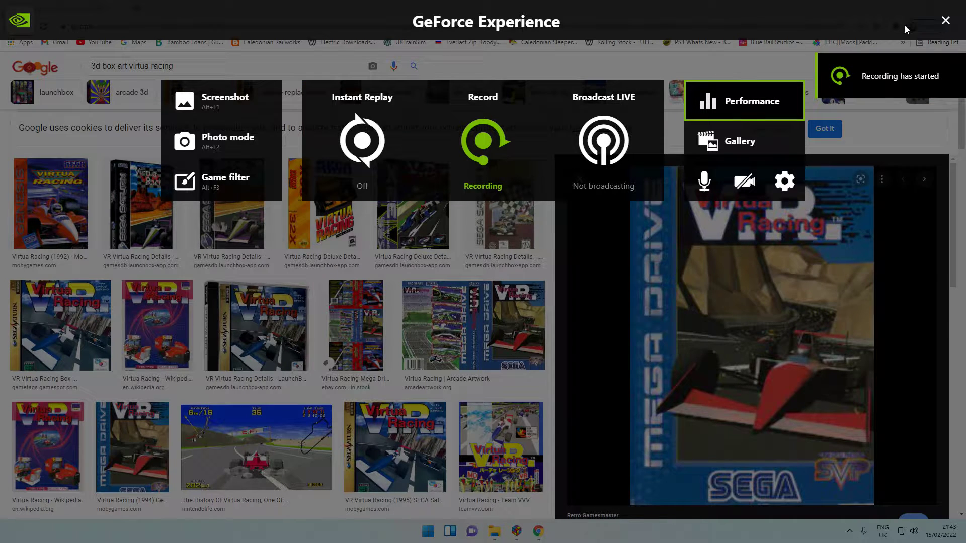
Dismiss the GeForce overlay covering the Mega Drive Virtua Racing cover preview in Google Images.
{"action": "left_click", "coordinate": [946, 21]}
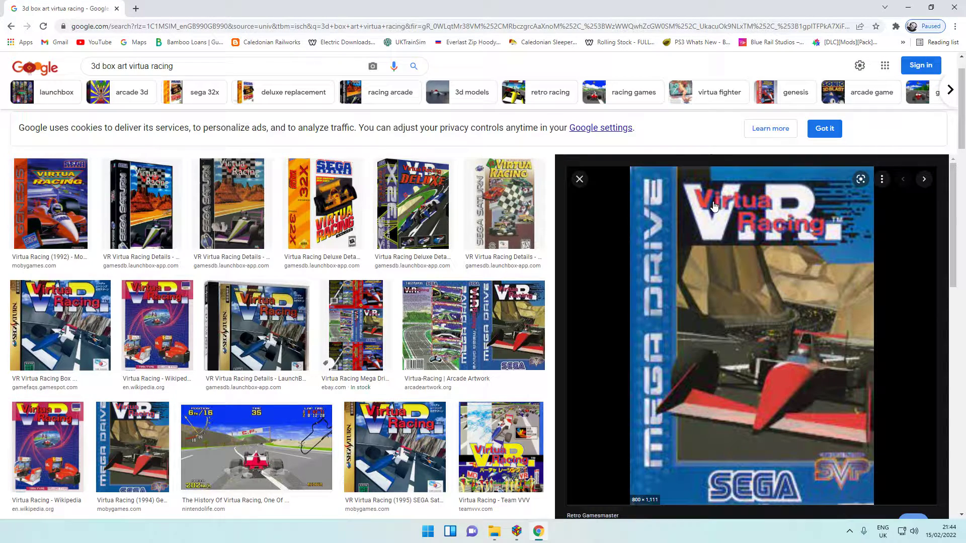
{"action": "scroll", "coordinate": [742, 323], "scroll_direction": "down", "scroll_amount": 3}
{"action": "scroll", "coordinate": [742, 324], "scroll_direction": "down", "scroll_amount": 3}
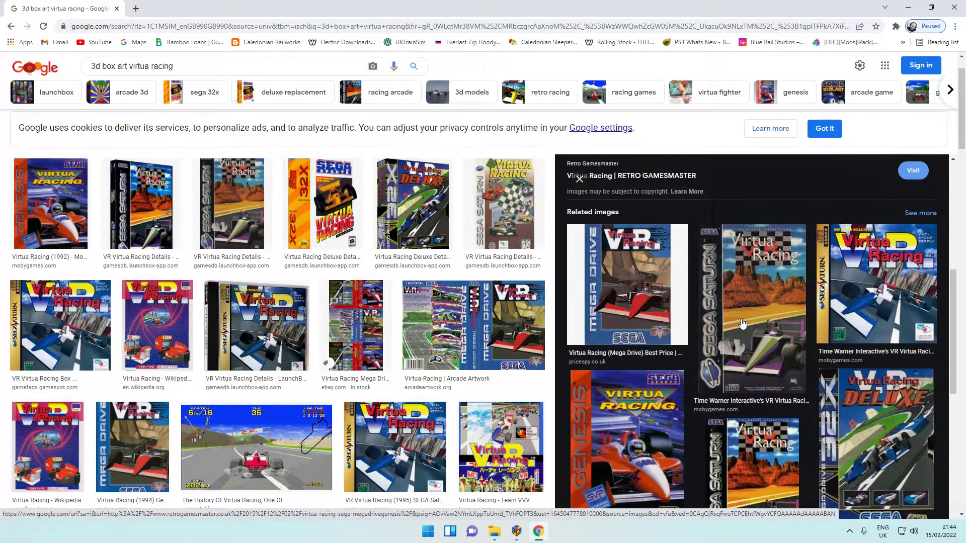
{"action": "scroll", "coordinate": [742, 323], "scroll_direction": "up", "scroll_amount": 6}
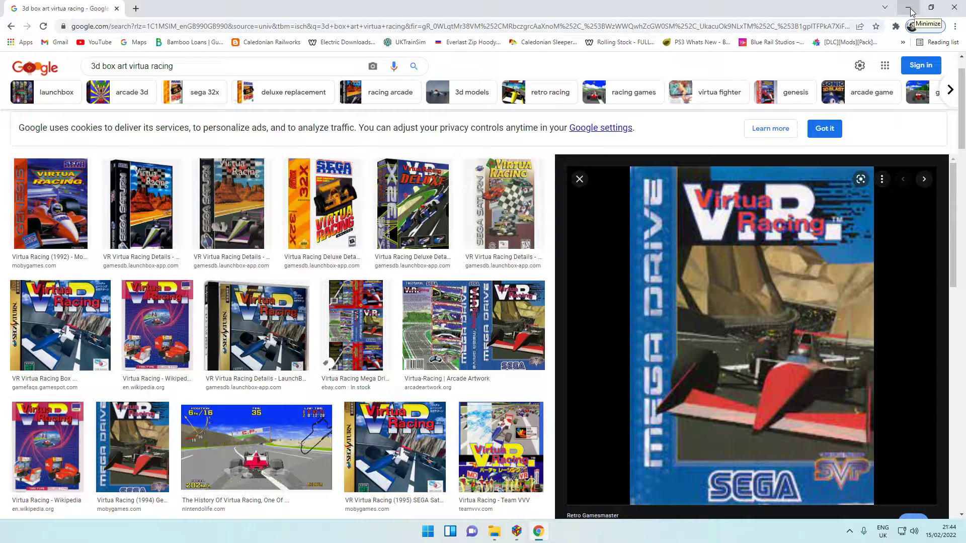
Switch from Chrome to LaunchBox and view Virtua Racing's Edit Game dialog, cancelling without changes.
{"action": "left_click", "coordinate": [911, 10]}
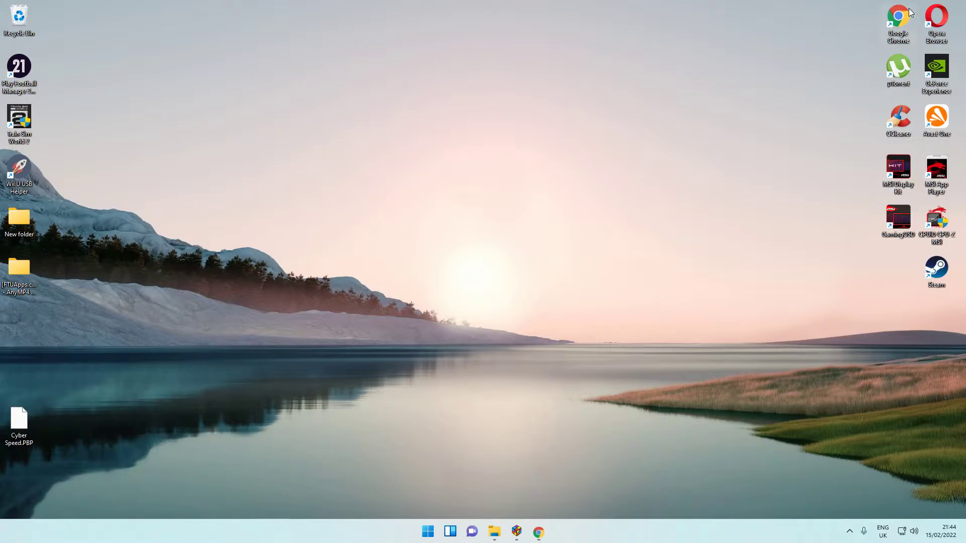
{"action": "mouse_move", "coordinate": [517, 531]}
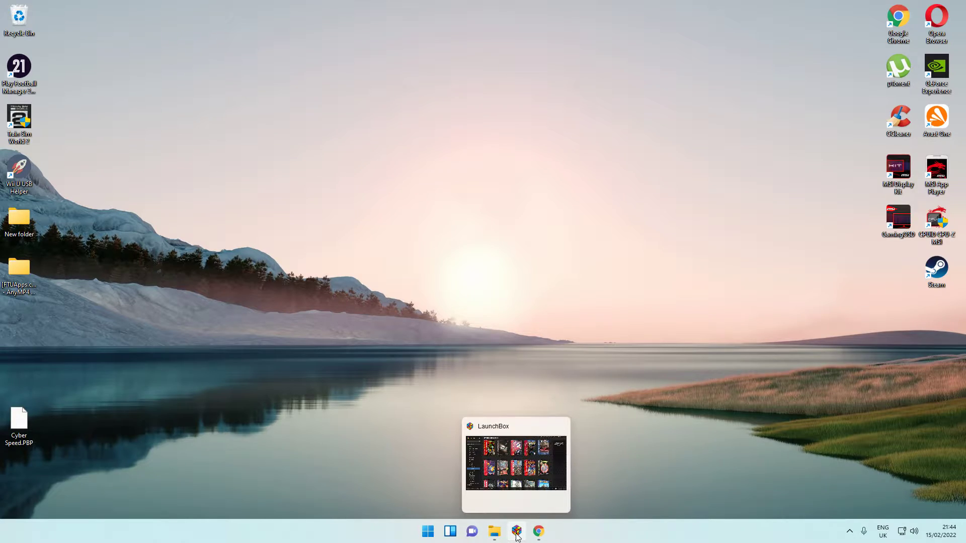
{"action": "left_click", "coordinate": [516, 531]}
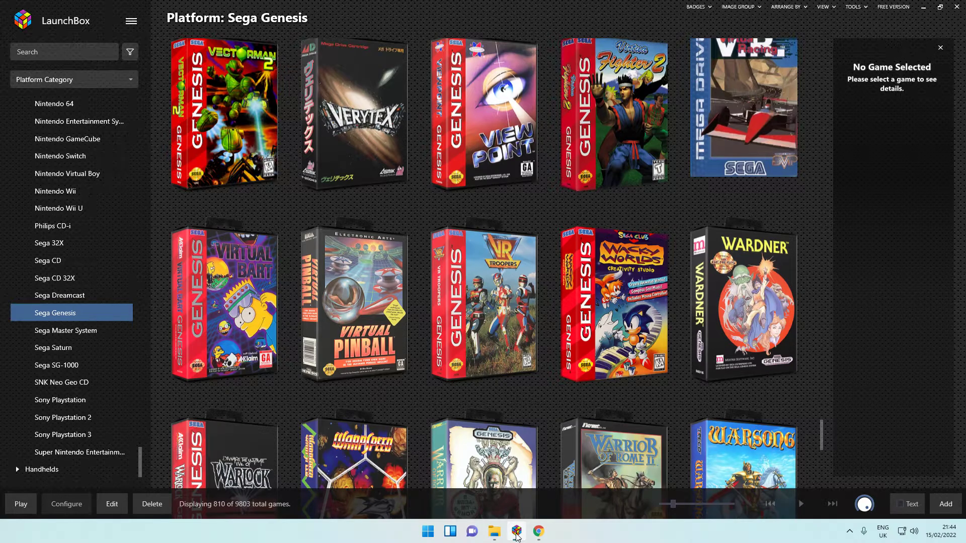
{"action": "scroll", "coordinate": [614, 347], "scroll_direction": "up", "scroll_amount": 3}
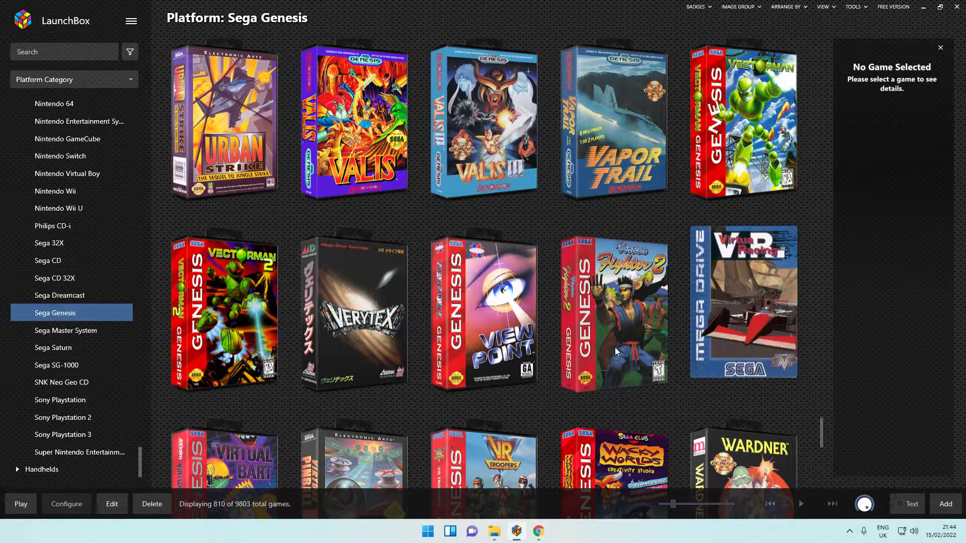
{"action": "right_click", "coordinate": [733, 283]}
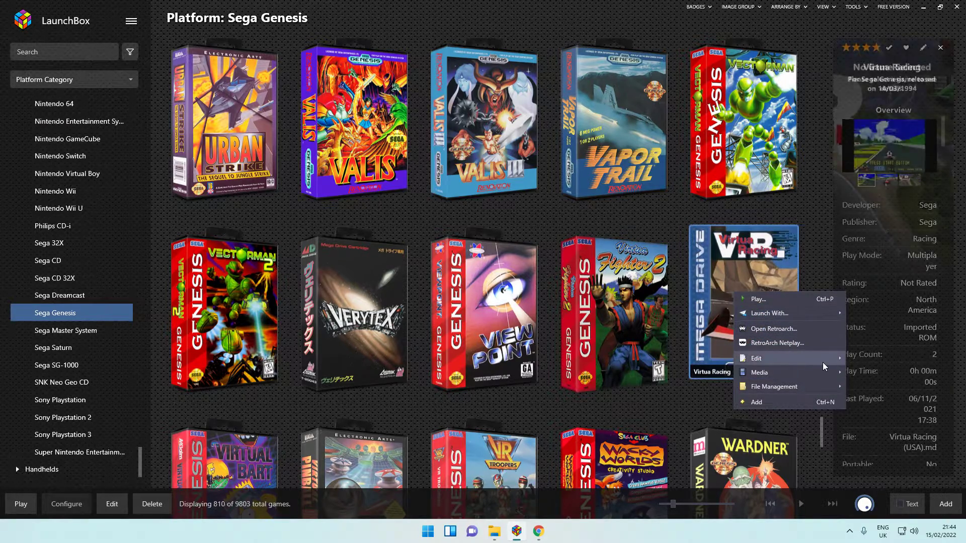
{"action": "mouse_move", "coordinate": [785, 359]}
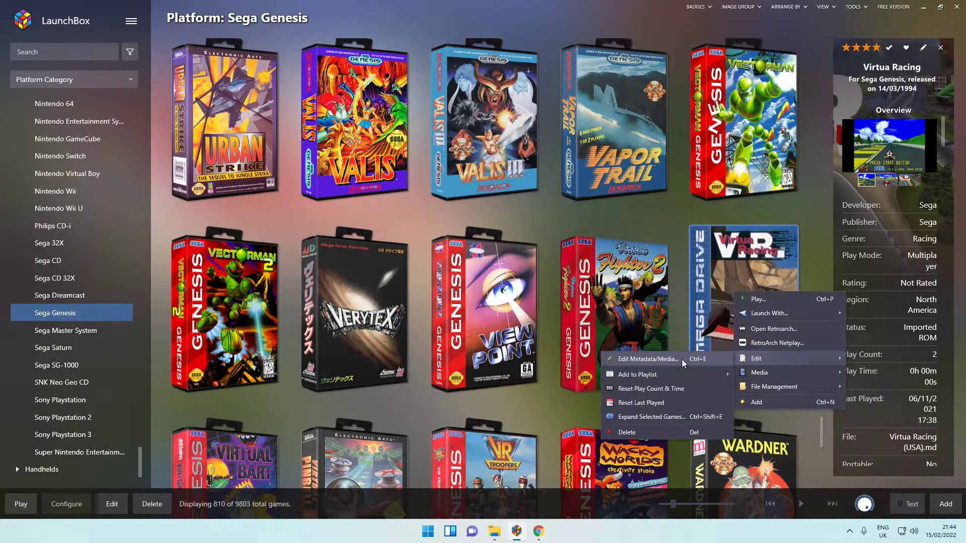
{"action": "left_click", "coordinate": [649, 359]}
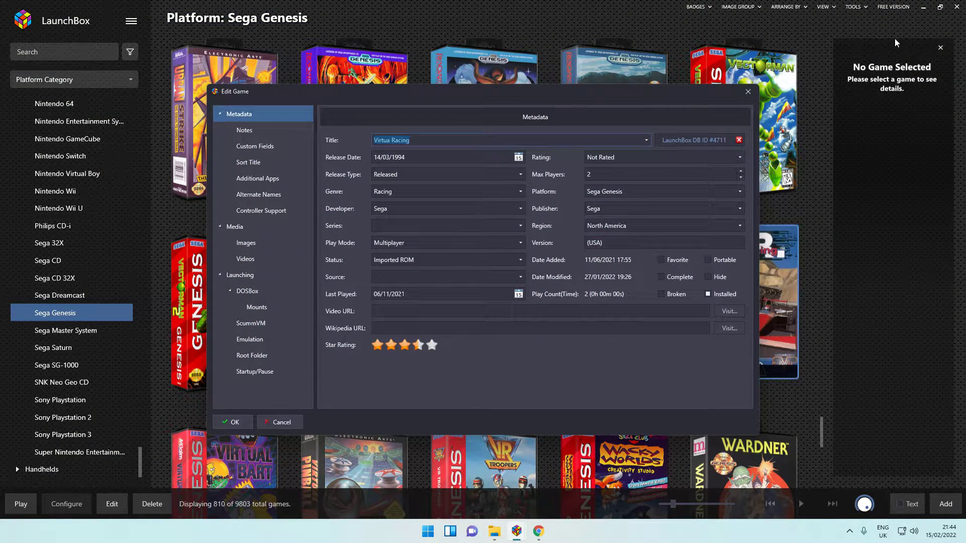
{"action": "left_click", "coordinate": [285, 423]}
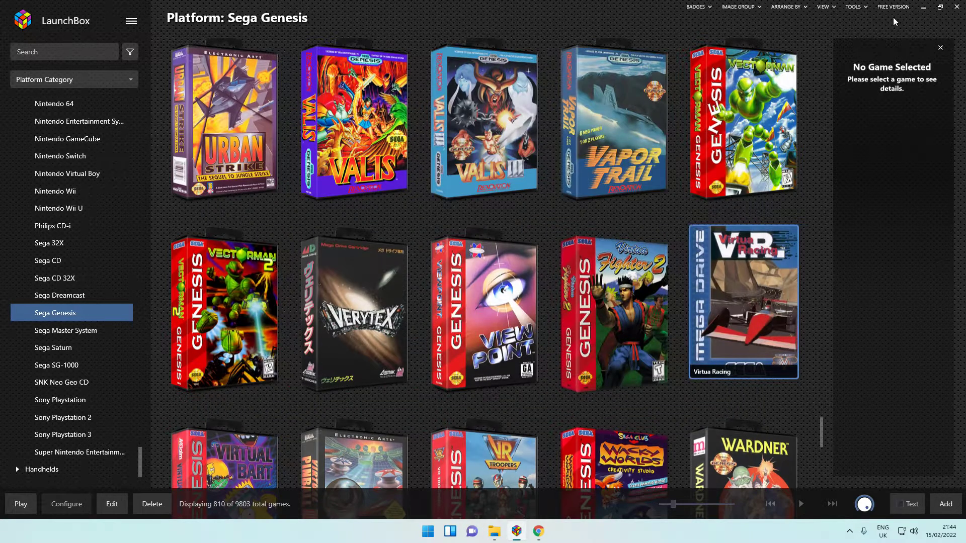
Back in Chrome, save the Mega Drive Virtua Racing cover to This PC as download.jpg.
{"action": "left_click", "coordinate": [925, 13]}
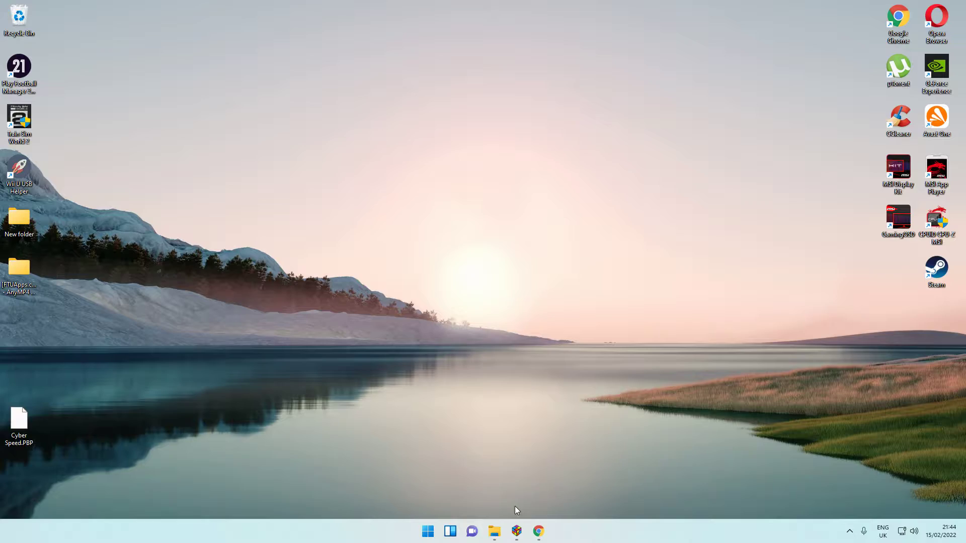
{"action": "left_click", "coordinate": [537, 531]}
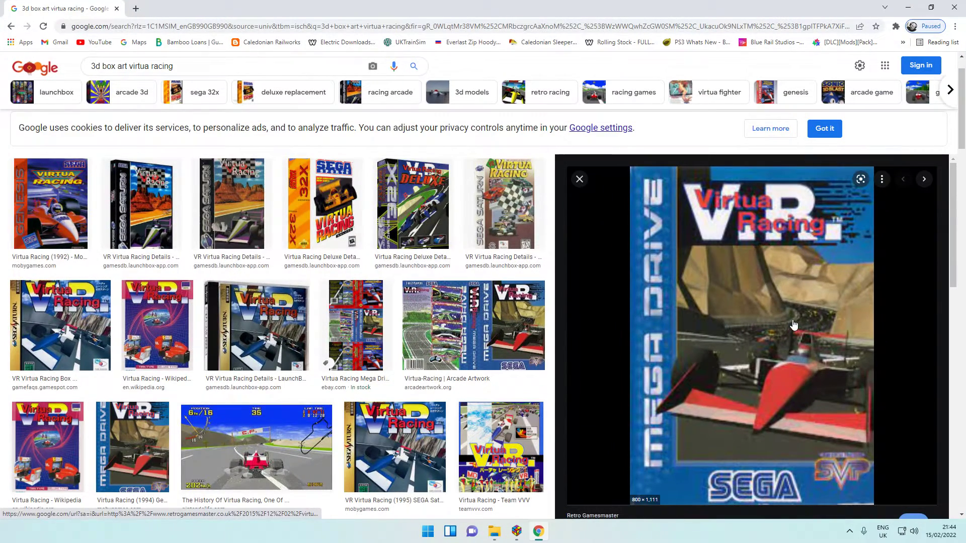
{"action": "right_click", "coordinate": [774, 306]}
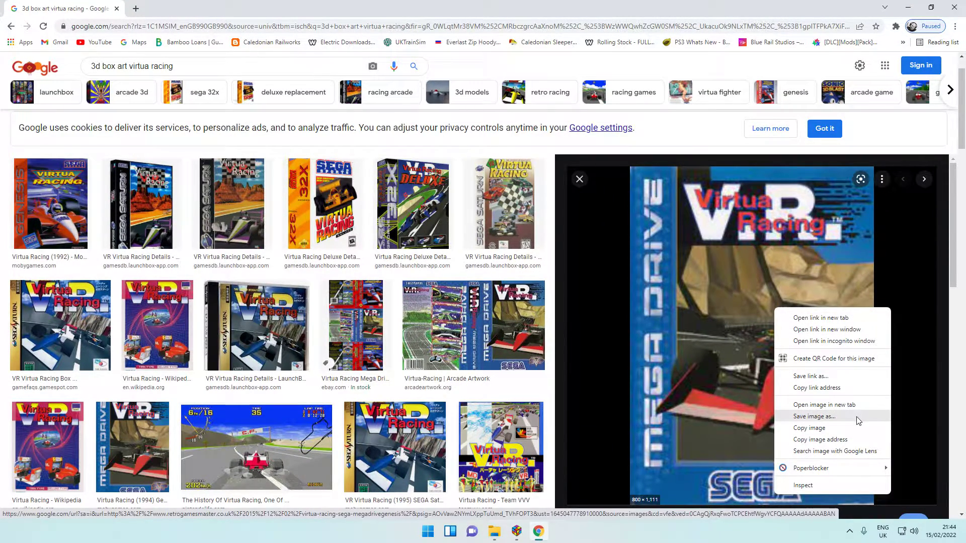
{"action": "left_click", "coordinate": [813, 416]}
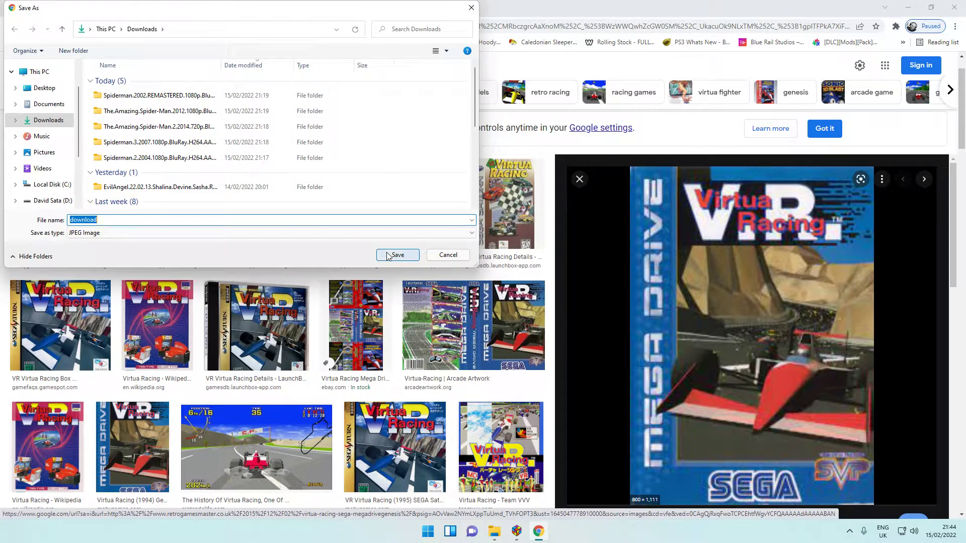
{"action": "left_click", "coordinate": [40, 71]}
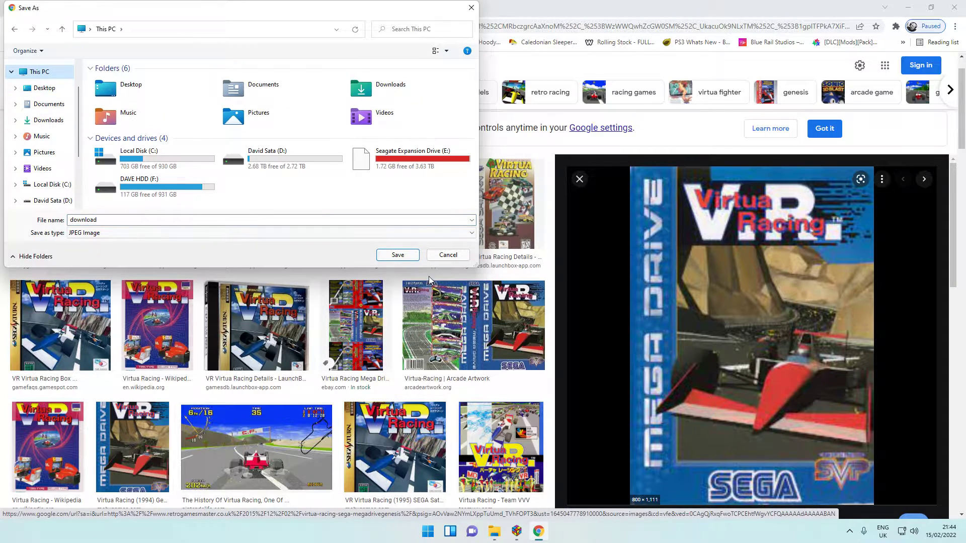
{"action": "left_click", "coordinate": [397, 254]}
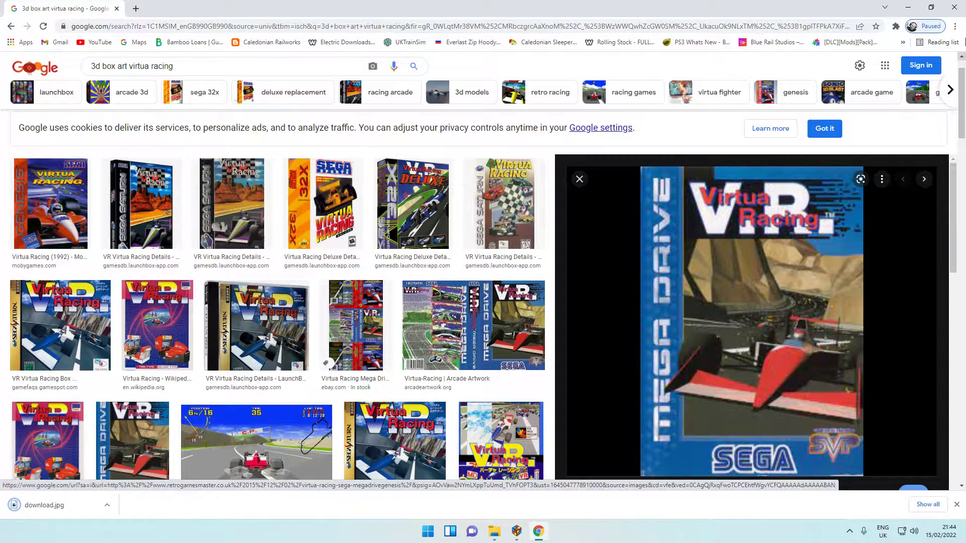
In File Explorer, browse to LaunchBox > Images > Sega Genesis > Cart - 3D.
{"action": "left_click", "coordinate": [907, 8]}
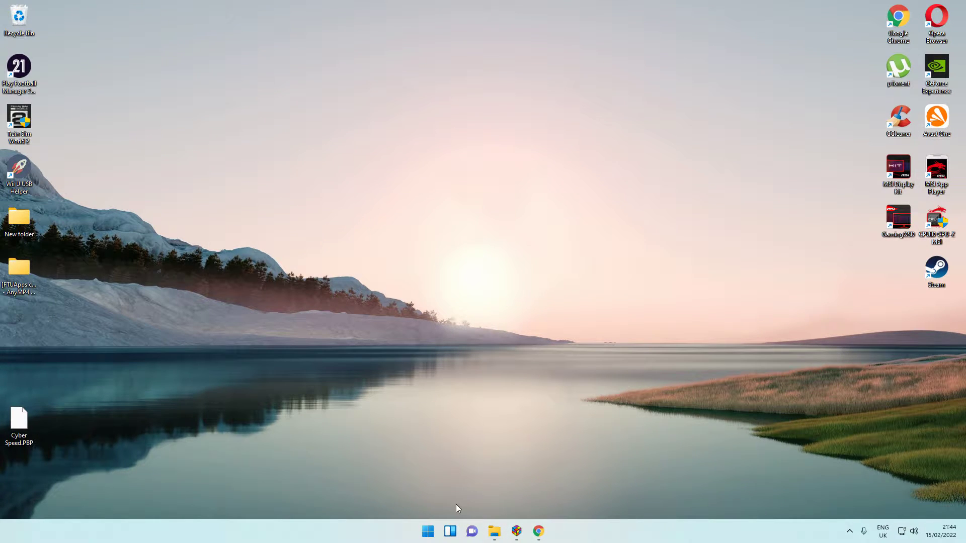
{"action": "left_click", "coordinate": [496, 532]}
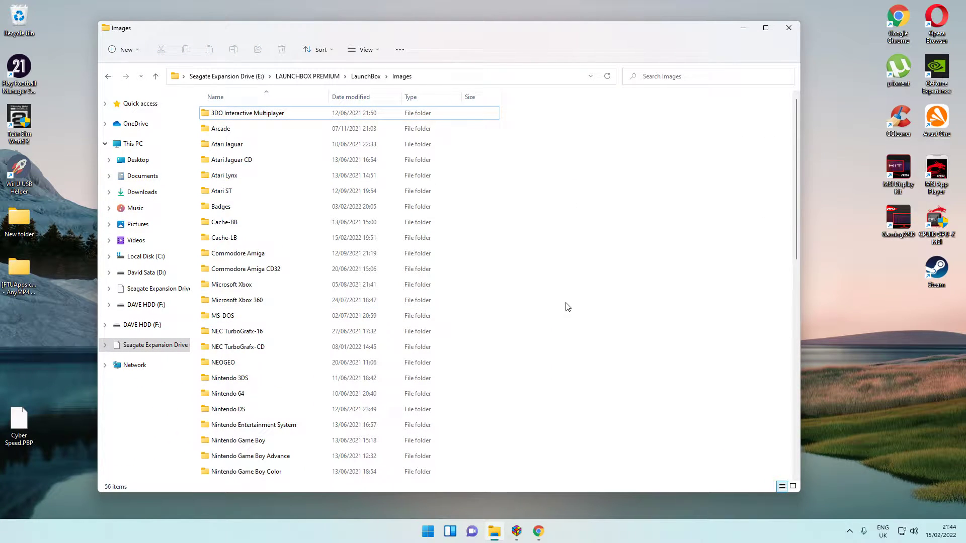
{"action": "key", "text": "BackSpace"}
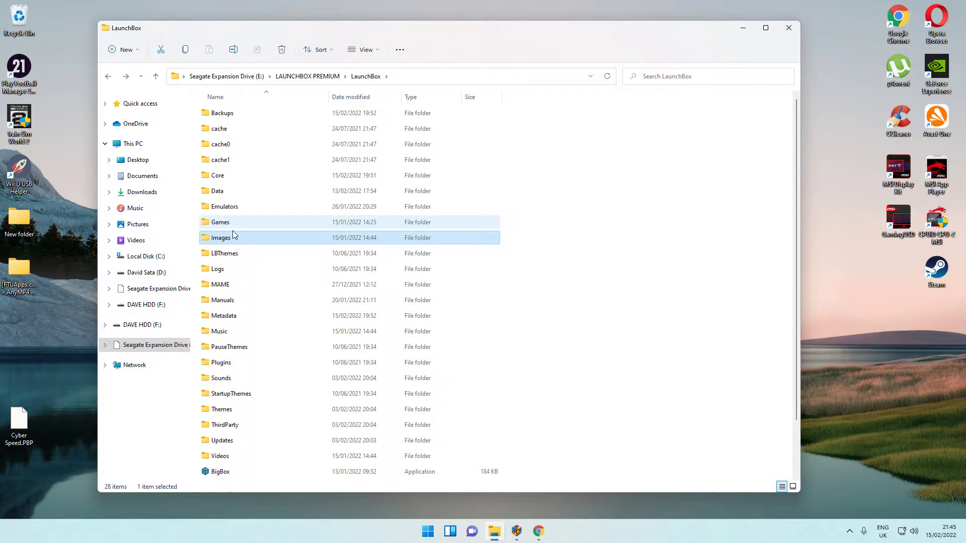
{"action": "double_click", "coordinate": [233, 242]}
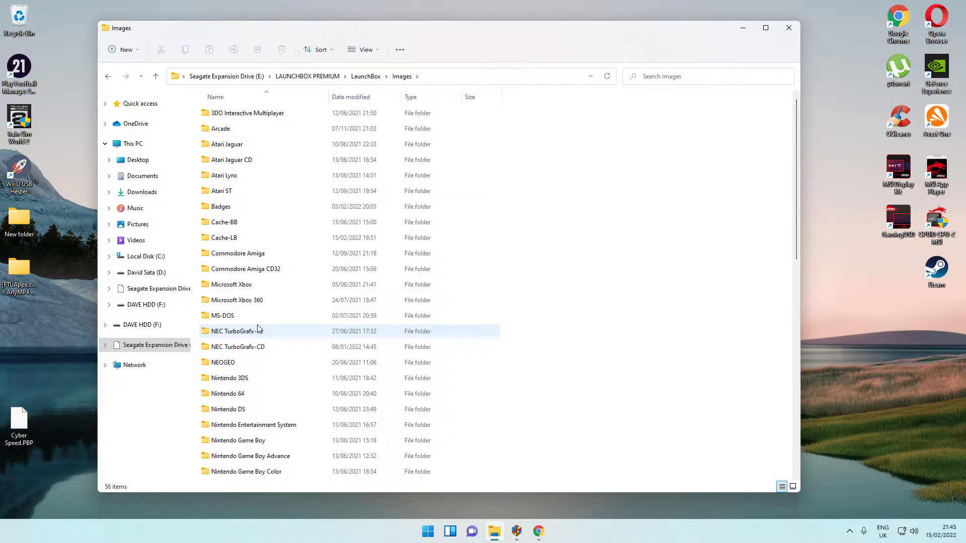
{"action": "scroll", "coordinate": [257, 329], "scroll_direction": "down", "scroll_amount": 5}
{"action": "scroll", "coordinate": [258, 329], "scroll_direction": "down", "scroll_amount": 5}
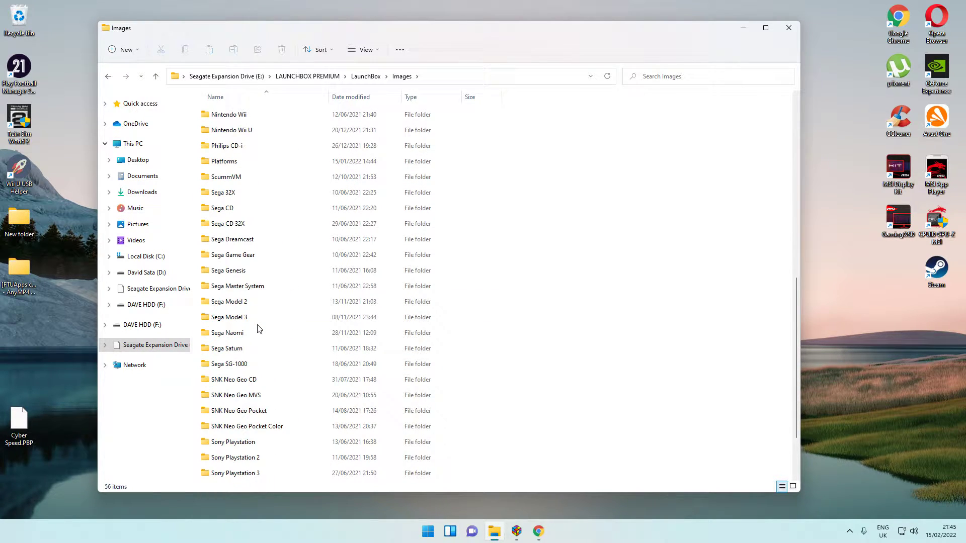
{"action": "scroll", "coordinate": [257, 329], "scroll_direction": "down", "scroll_amount": 3}
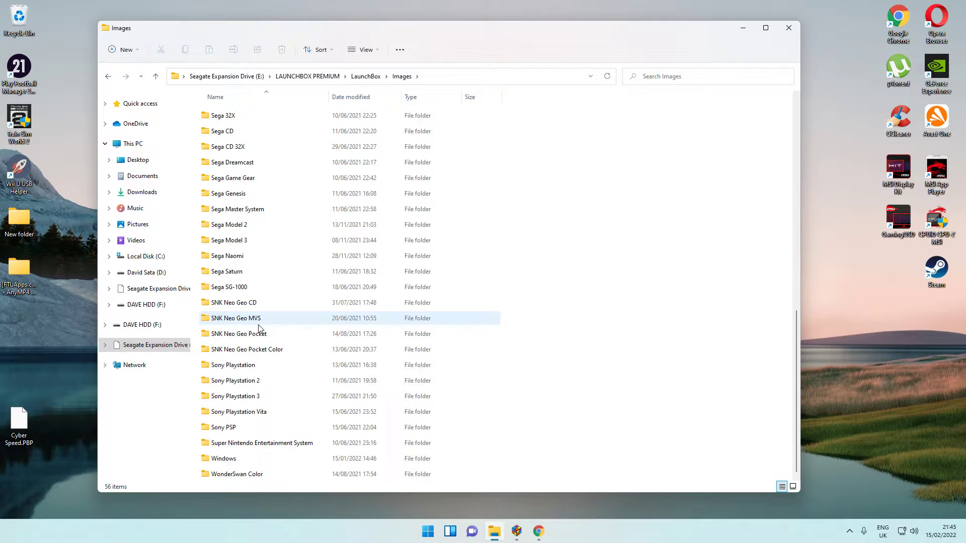
{"action": "double_click", "coordinate": [244, 197]}
{"action": "scroll", "coordinate": [625, 339], "scroll_direction": "down", "scroll_amount": 2}
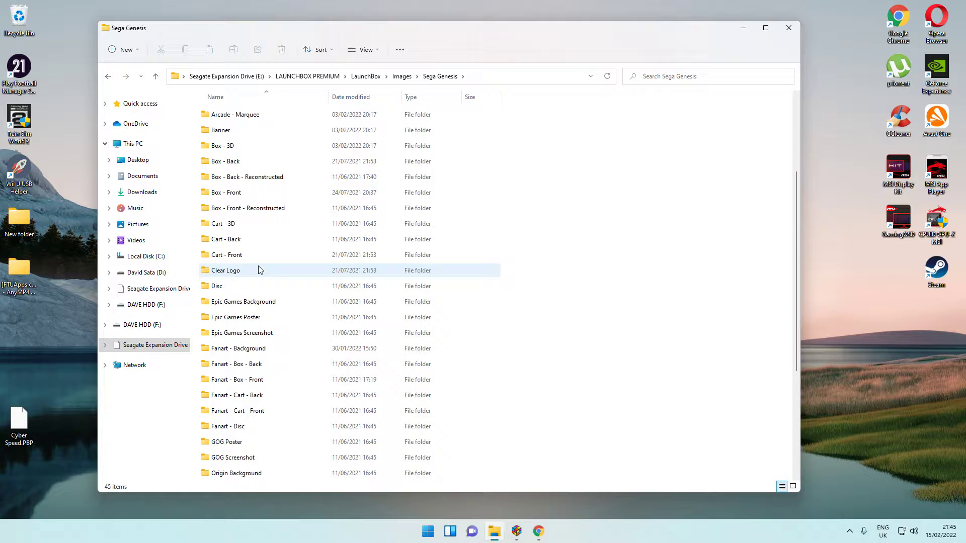
{"action": "double_click", "coordinate": [224, 224]}
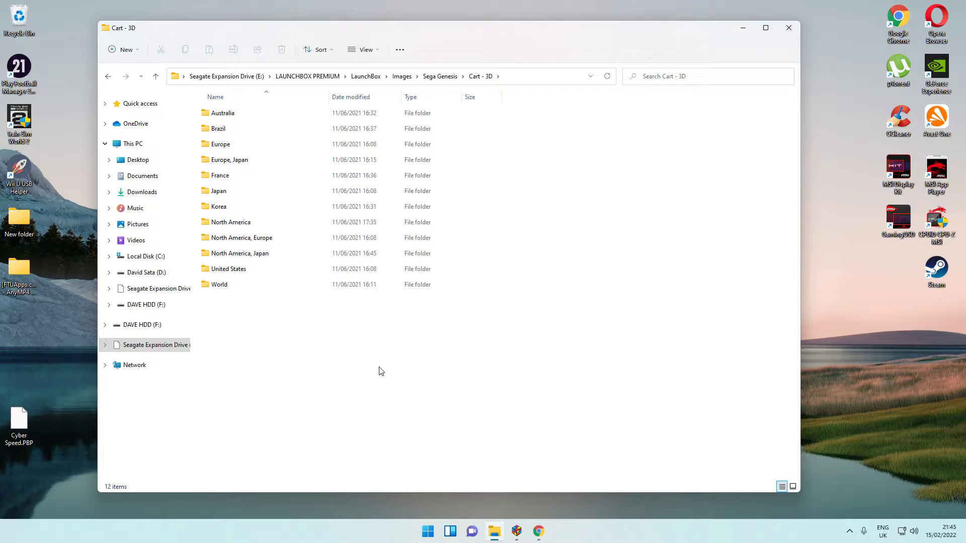
Hide Explorer, restore LaunchBox and bring up Virtua Racing's options menu.
{"action": "left_click", "coordinate": [746, 30]}
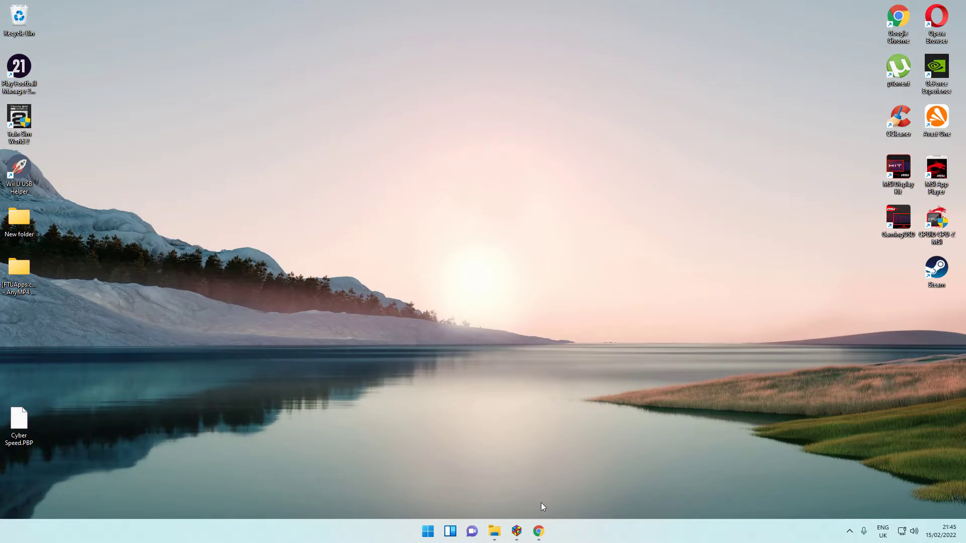
{"action": "left_click", "coordinate": [516, 531]}
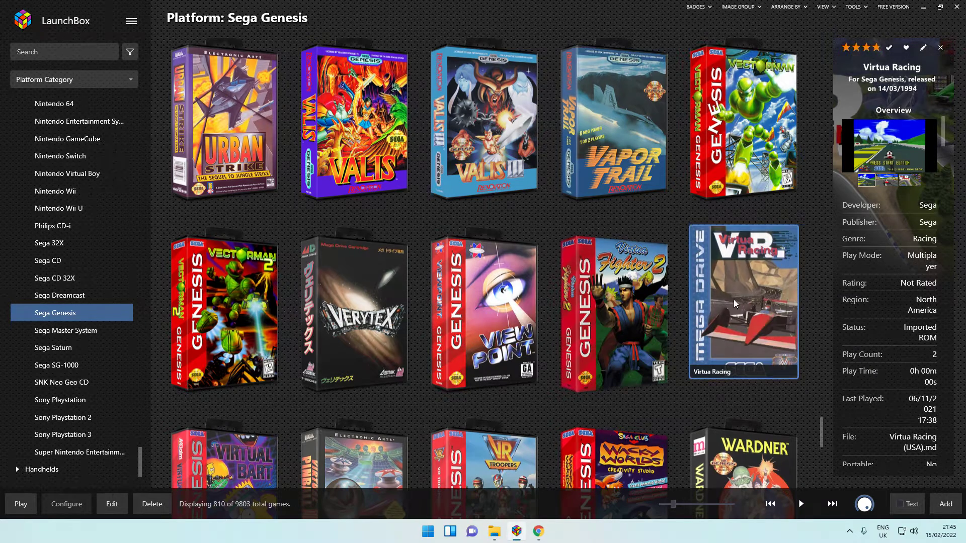
{"action": "right_click", "coordinate": [728, 317]}
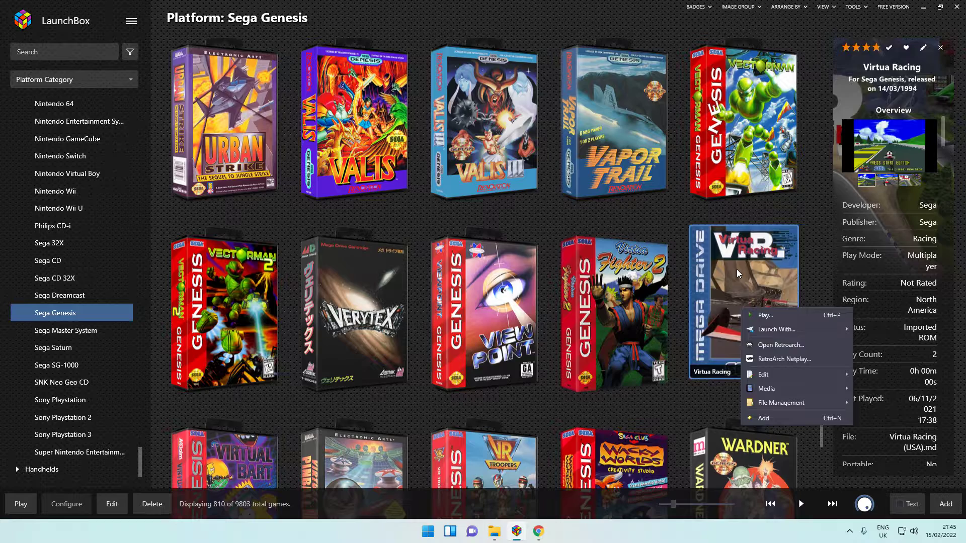
{"action": "mouse_move", "coordinate": [763, 374]}
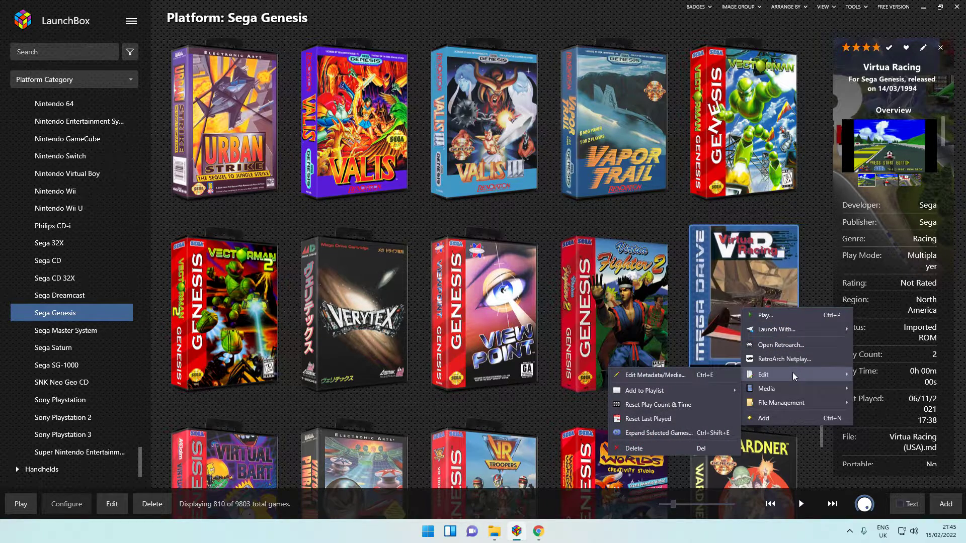
Open Virtua Racing's Images in Edit Metadata/Media and step to the front box cover (2 of 13).
{"action": "left_click", "coordinate": [702, 375]}
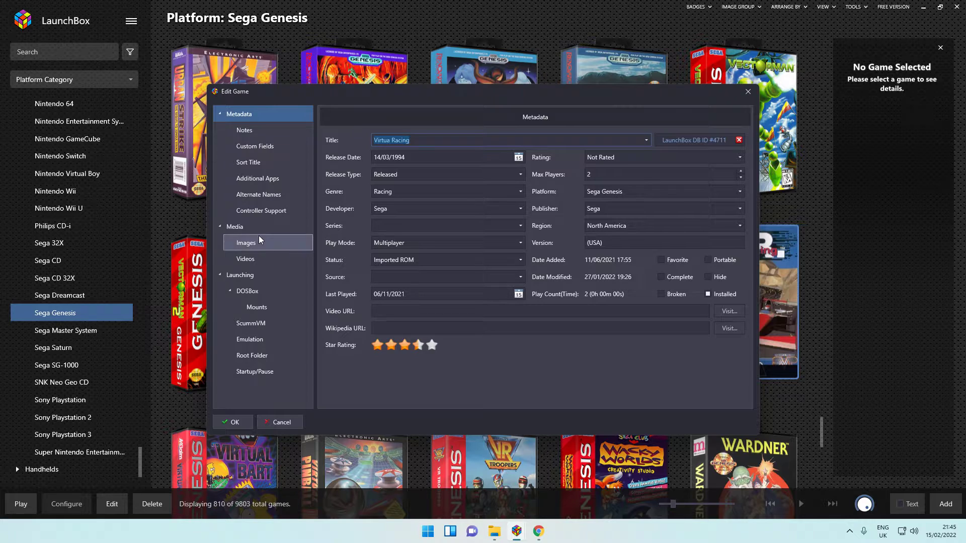
{"action": "left_click", "coordinate": [255, 242]}
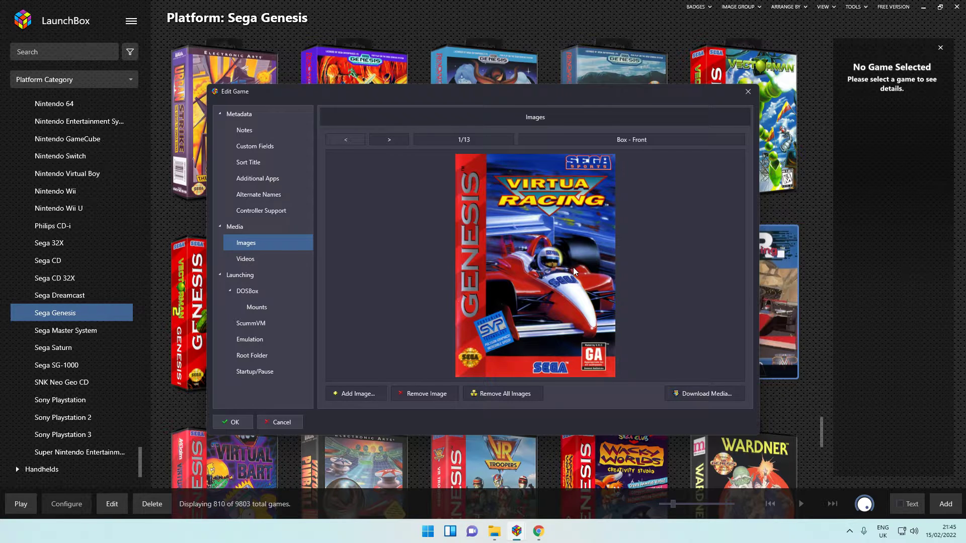
{"action": "left_click", "coordinate": [384, 139]}
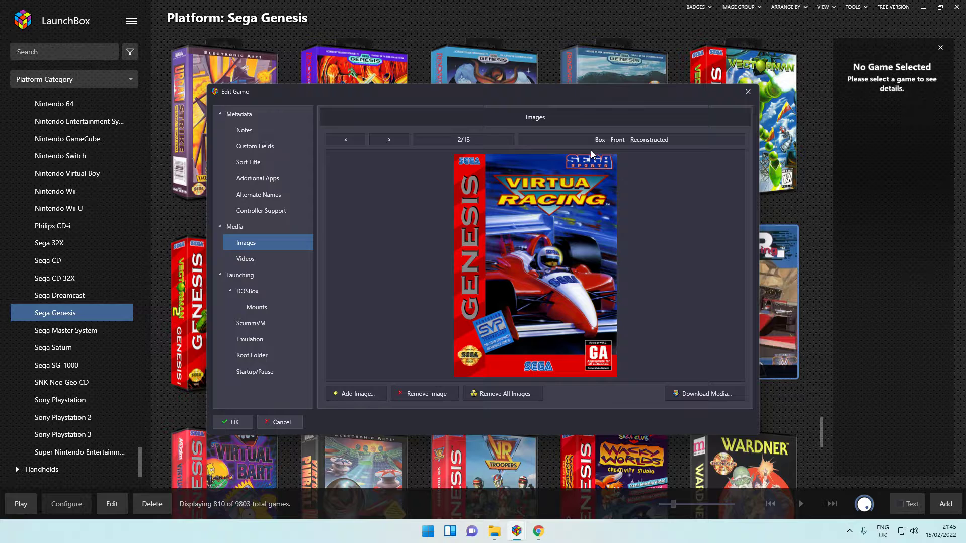
Add IMG_8515-scaled from LaunchBox\Images\Sega Genesis\Box - 3D as a new Virtua Racing image.
{"action": "left_click", "coordinate": [370, 391]}
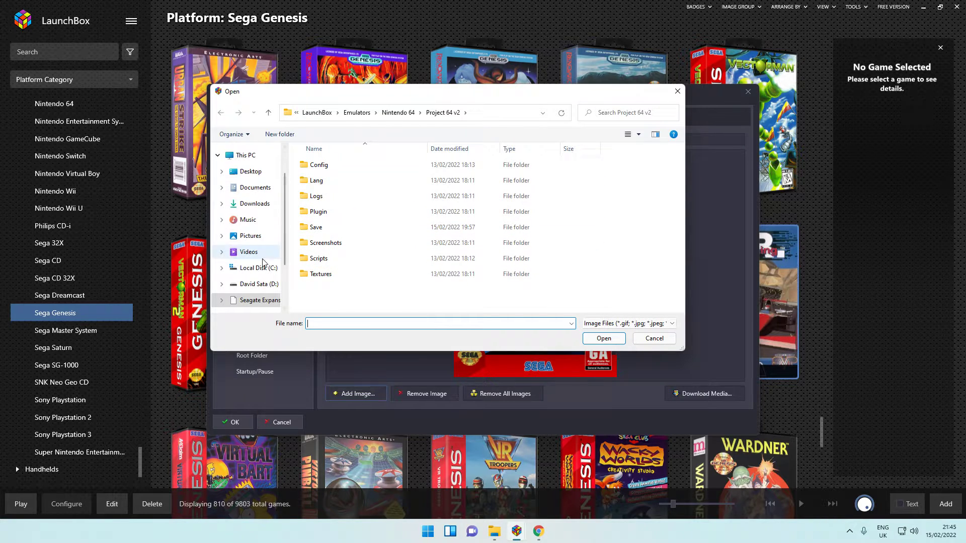
{"action": "left_click", "coordinate": [268, 113]}
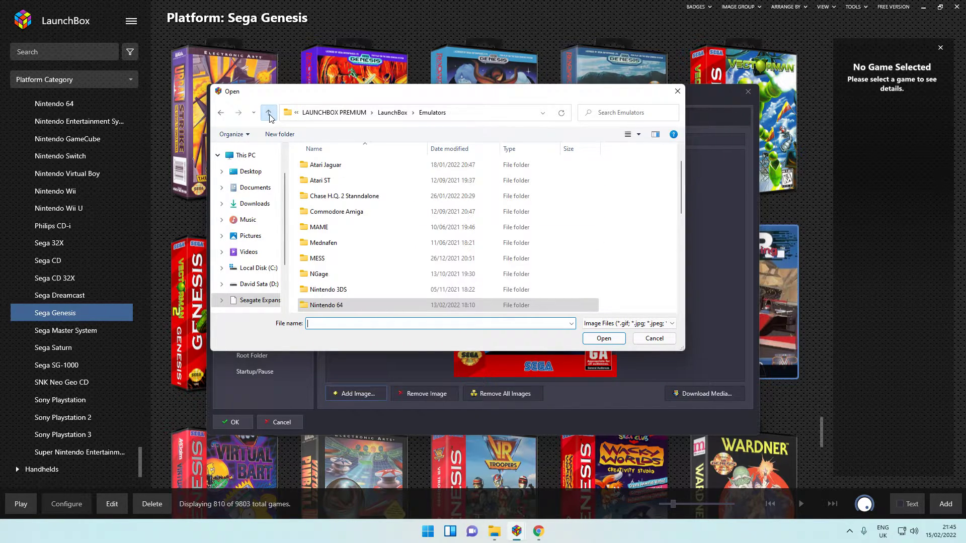
{"action": "left_click", "coordinate": [268, 112]}
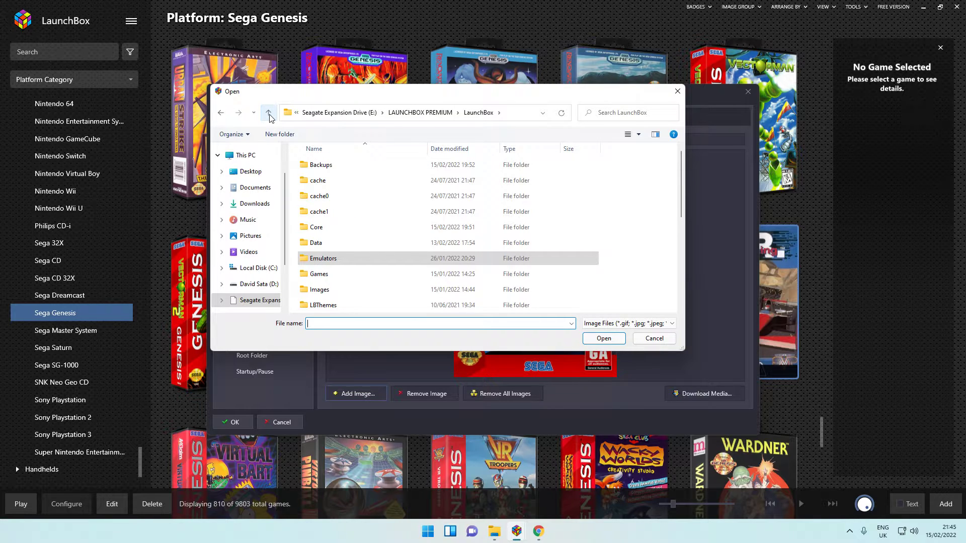
{"action": "double_click", "coordinate": [334, 290]}
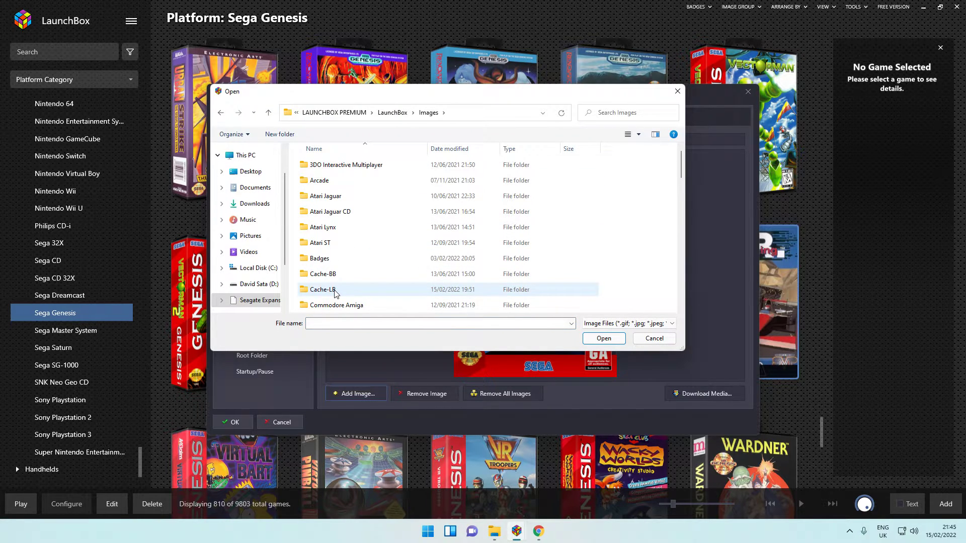
{"action": "scroll", "coordinate": [337, 294], "scroll_direction": "down", "scroll_amount": 5}
{"action": "scroll", "coordinate": [339, 287], "scroll_direction": "down", "scroll_amount": 3}
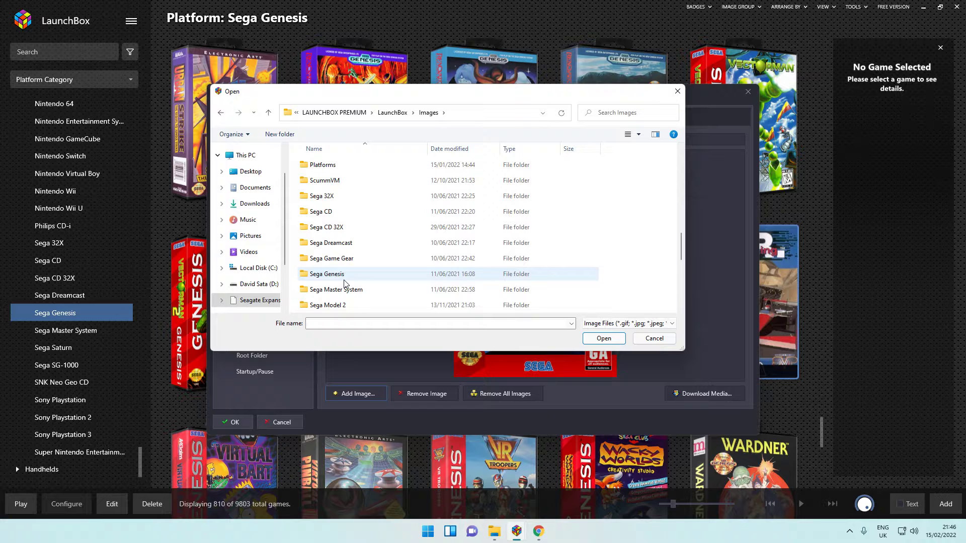
{"action": "double_click", "coordinate": [327, 274]}
{"action": "scroll", "coordinate": [372, 287], "scroll_direction": "down", "scroll_amount": 3}
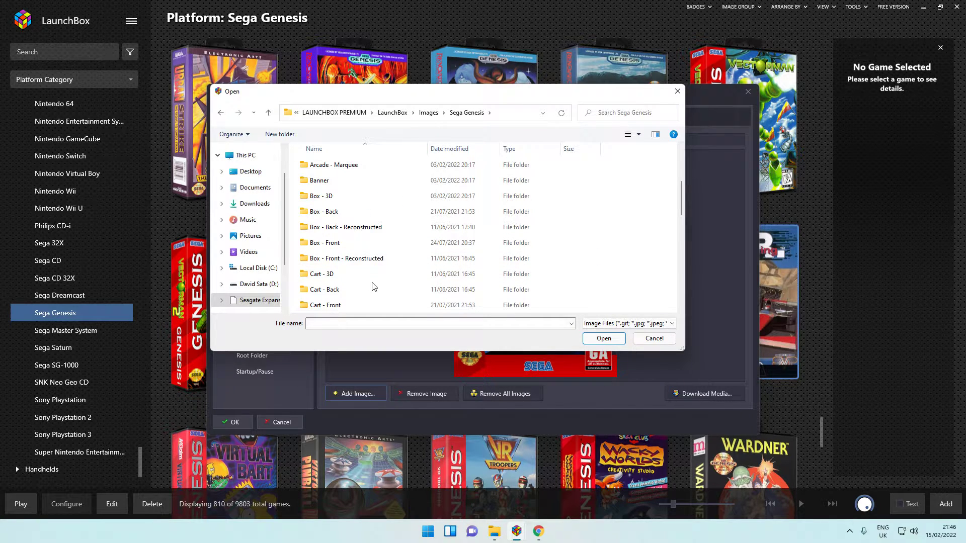
{"action": "double_click", "coordinate": [361, 274]}
{"action": "key", "text": "BackSpace"}
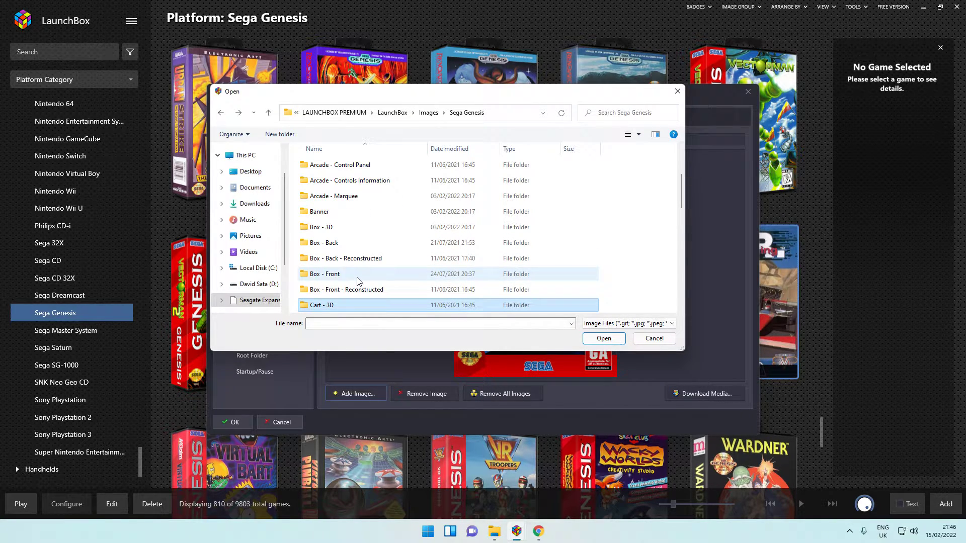
{"action": "double_click", "coordinate": [333, 226]}
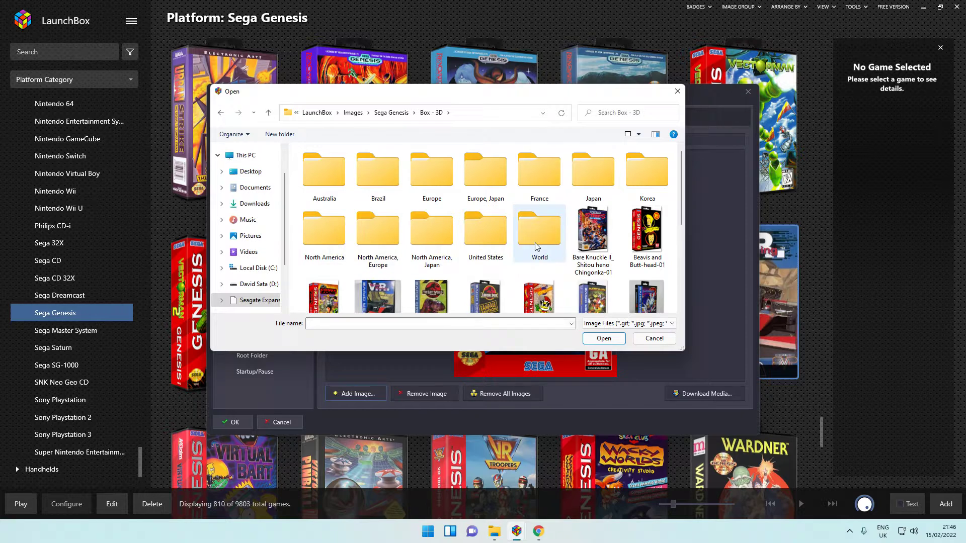
{"action": "scroll", "coordinate": [543, 247], "scroll_direction": "down", "scroll_amount": 8}
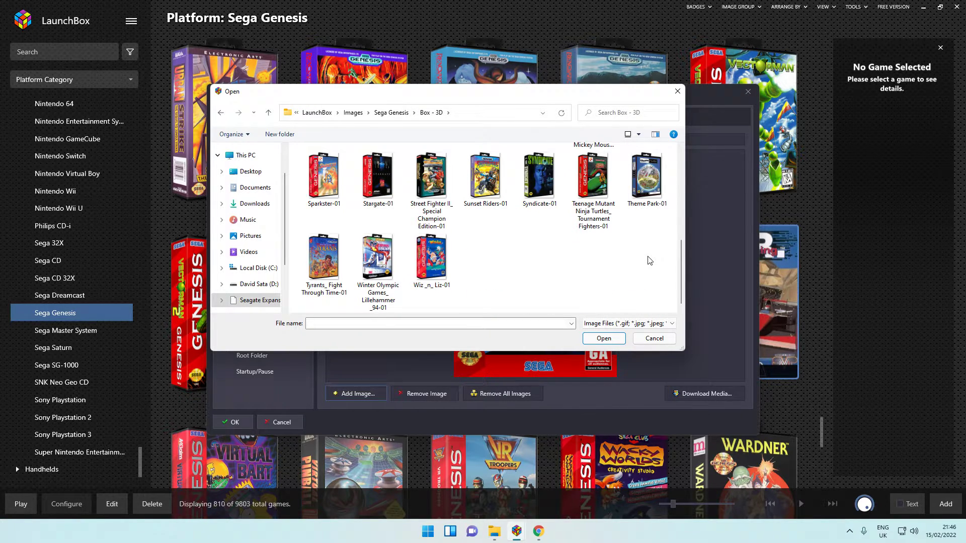
{"action": "scroll", "coordinate": [558, 268], "scroll_direction": "up", "scroll_amount": 1}
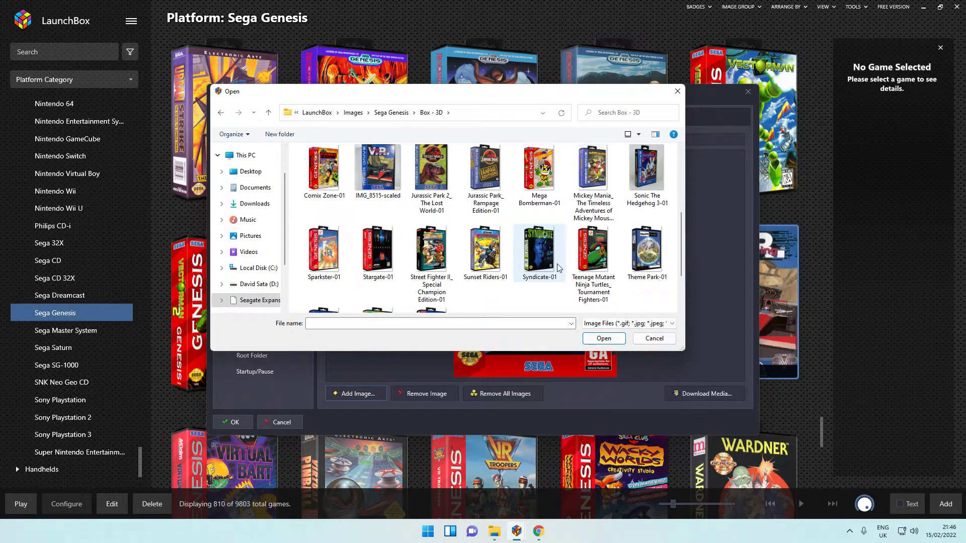
{"action": "left_click", "coordinate": [382, 182]}
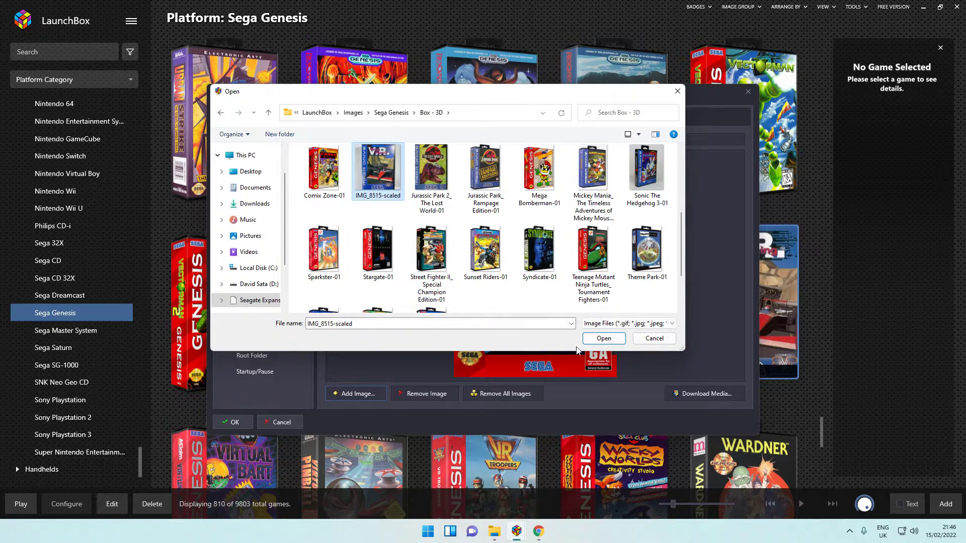
{"action": "left_click", "coordinate": [603, 339]}
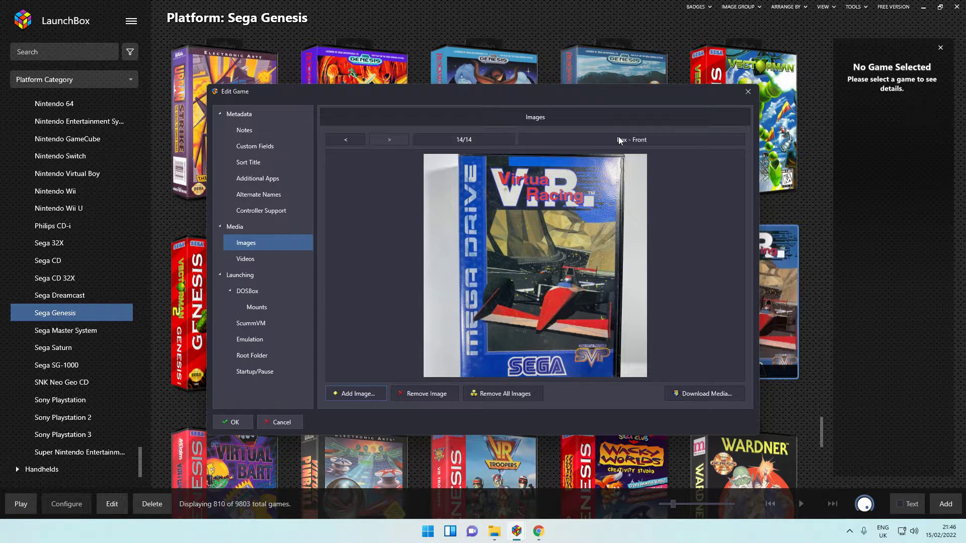
Set the new image's type to 3D Box Images > Box - 3D and save with OK.
{"action": "left_click", "coordinate": [617, 139]}
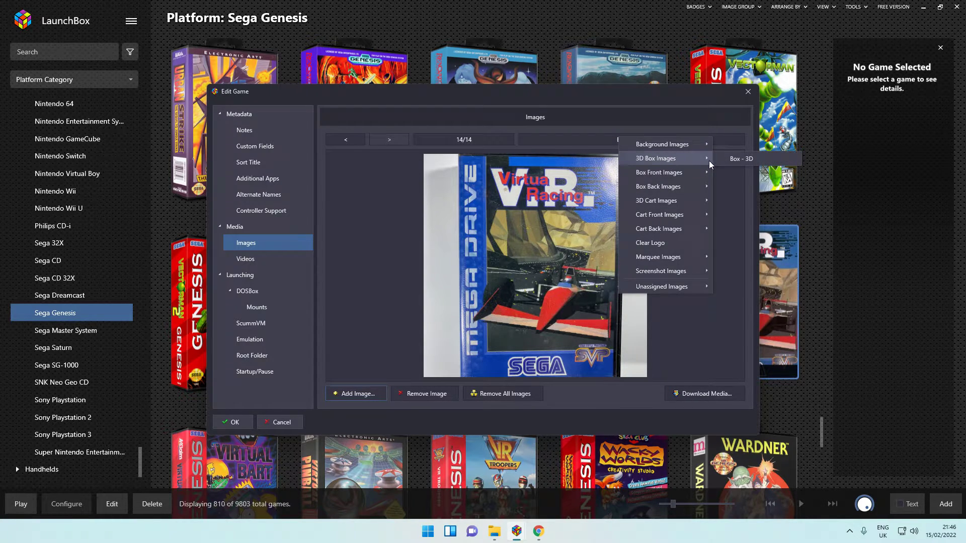
{"action": "left_click", "coordinate": [742, 158]}
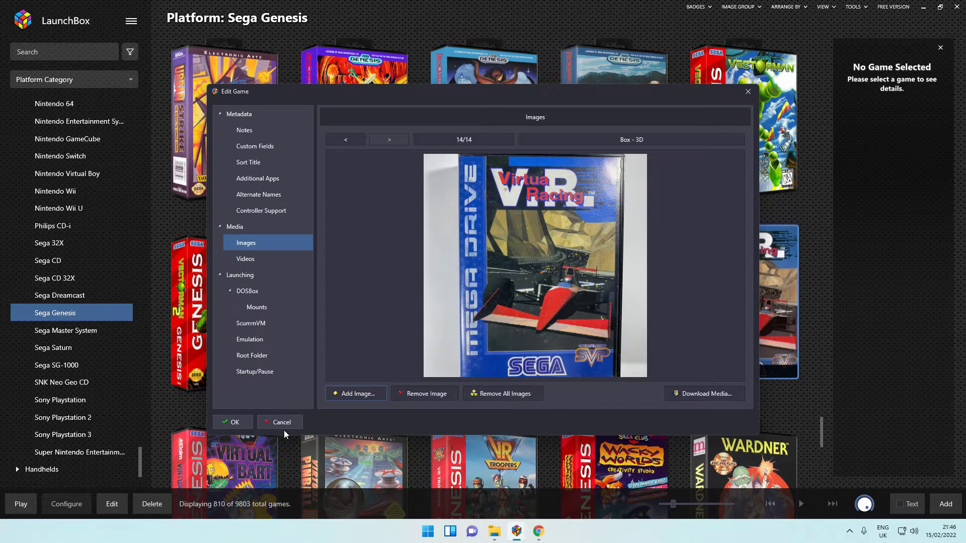
{"action": "left_click", "coordinate": [234, 423]}
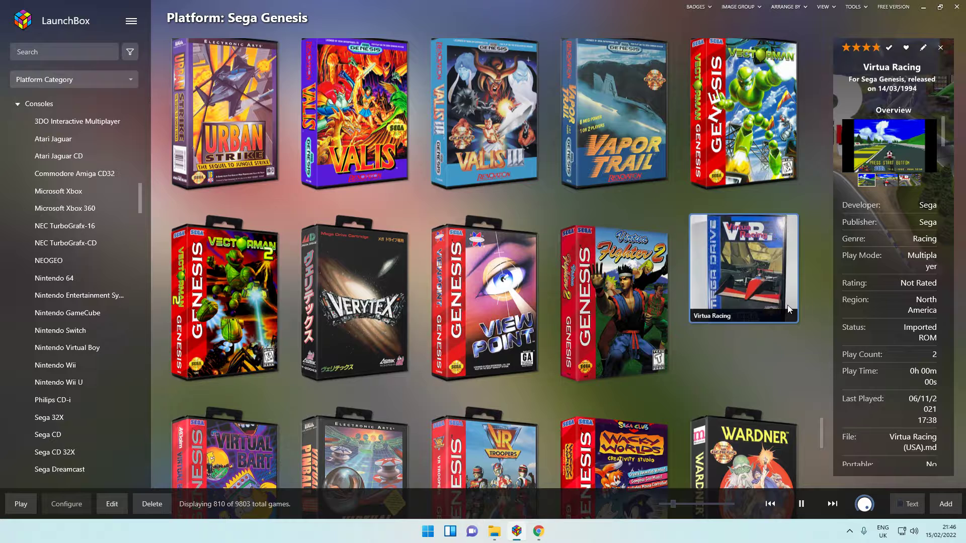
Reopen Virtua Racing's images and confirm the Mega Drive cover is Box - 3D image 5 of 14.
{"action": "right_click", "coordinate": [743, 258]}
{"action": "mouse_move", "coordinate": [766, 334]}
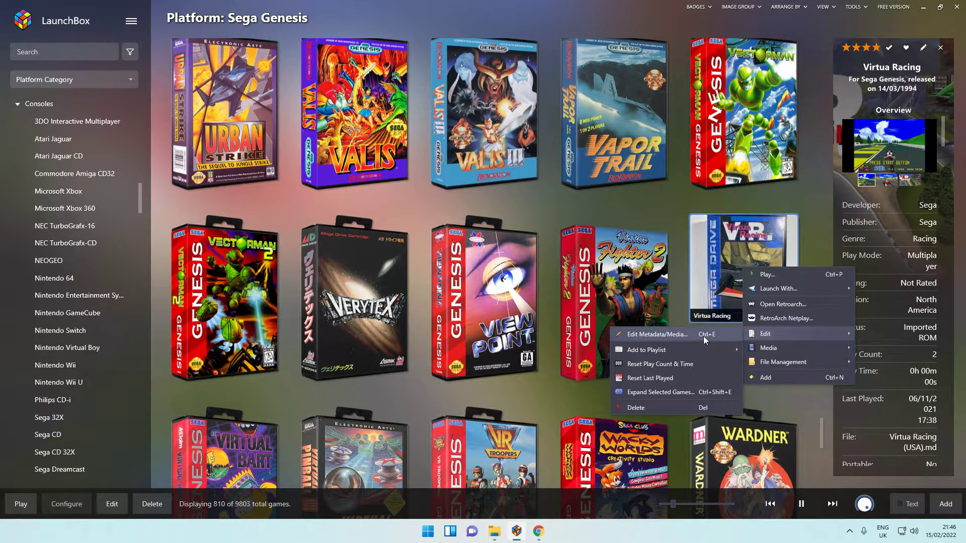
{"action": "left_click", "coordinate": [656, 334]}
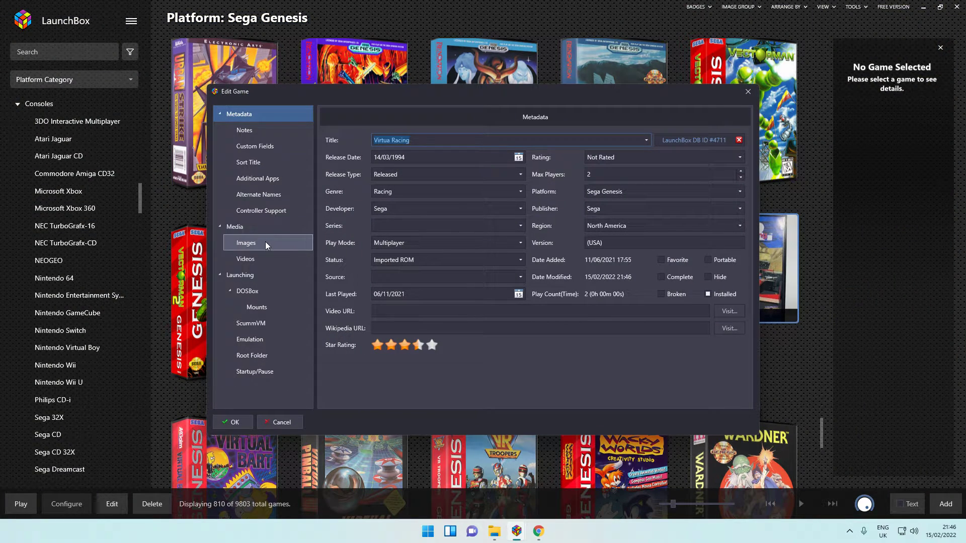
{"action": "left_click", "coordinate": [265, 242]}
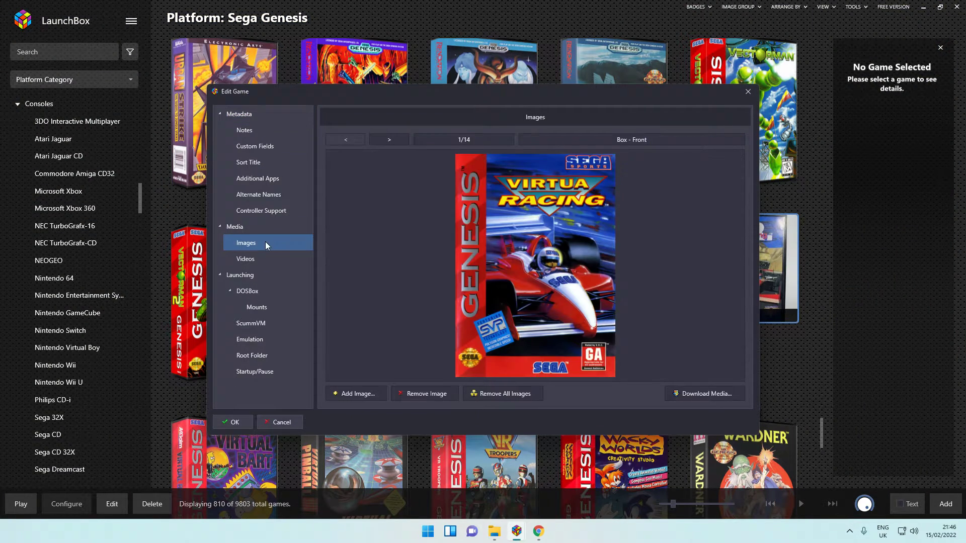
{"action": "left_click", "coordinate": [392, 138]}
{"action": "left_click", "coordinate": [392, 139]}
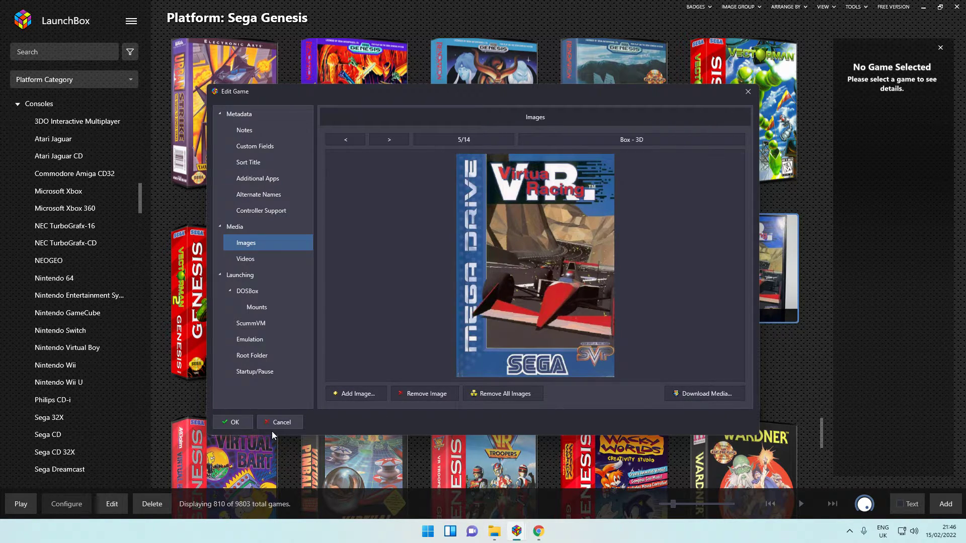
Close the game editor, return to the grid and minimise LaunchBox to the desktop.
{"action": "left_click", "coordinate": [234, 422]}
{"action": "left_click", "coordinate": [743, 268]}
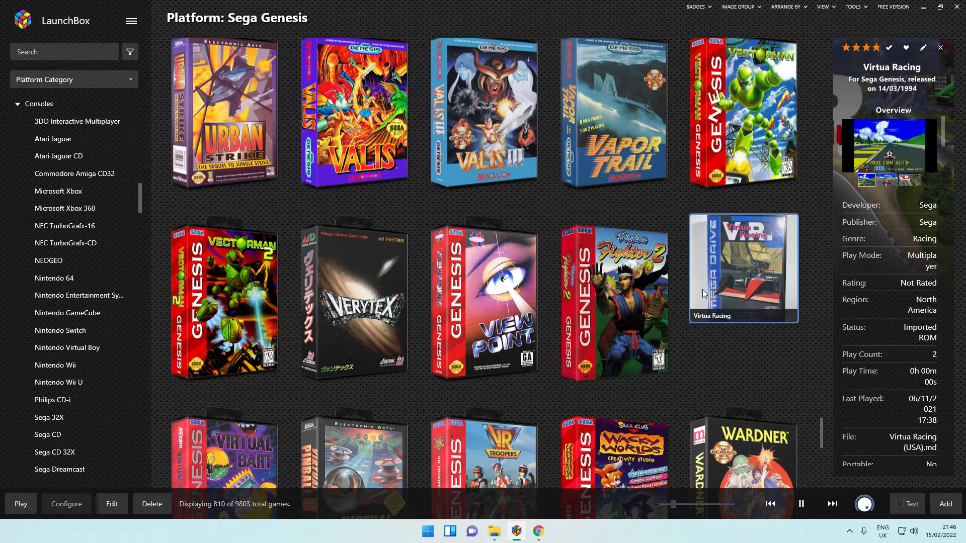
{"action": "scroll", "coordinate": [672, 291], "scroll_direction": "down", "scroll_amount": 2}
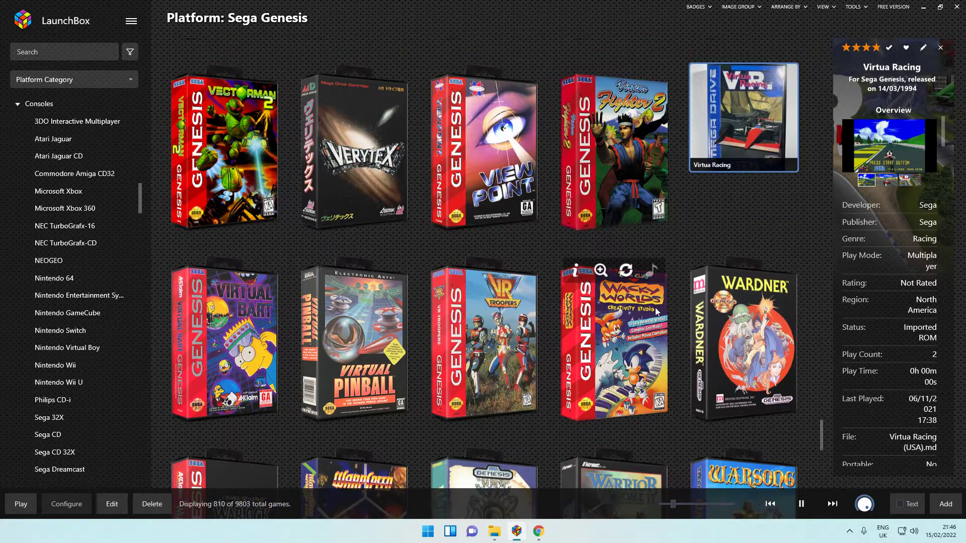
{"action": "mouse_move", "coordinate": [743, 117]}
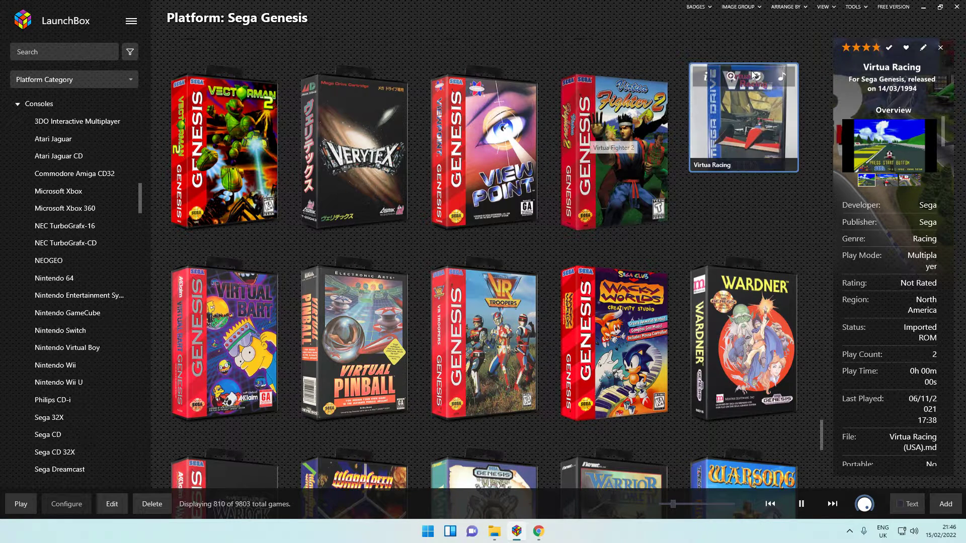
{"action": "left_click", "coordinate": [924, 6]}
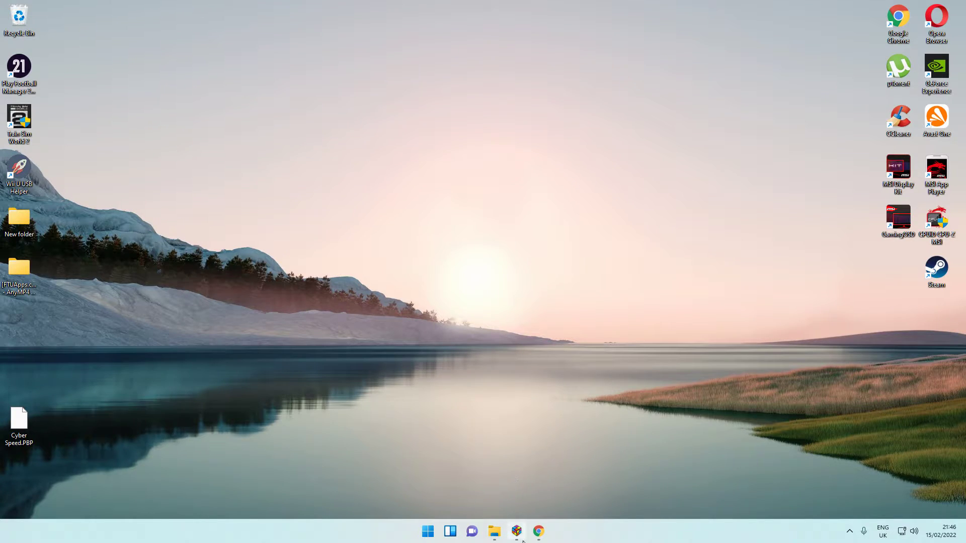